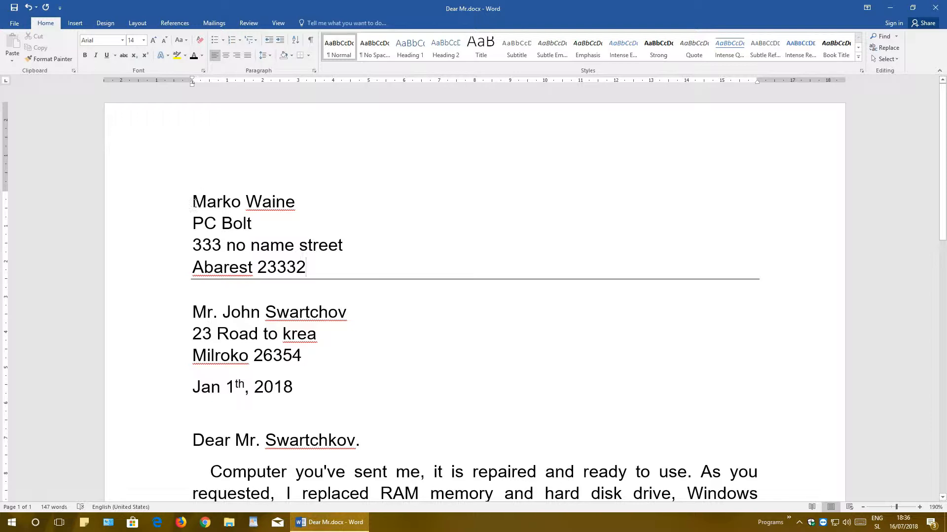
- Select the four-line sender block from the start of its first line to the end of its last line
click(194, 201)
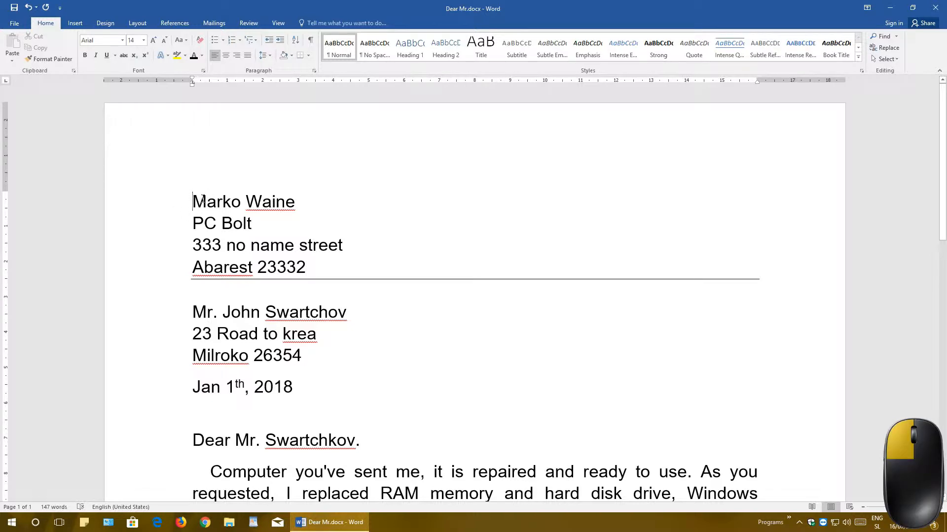
click(316, 266)
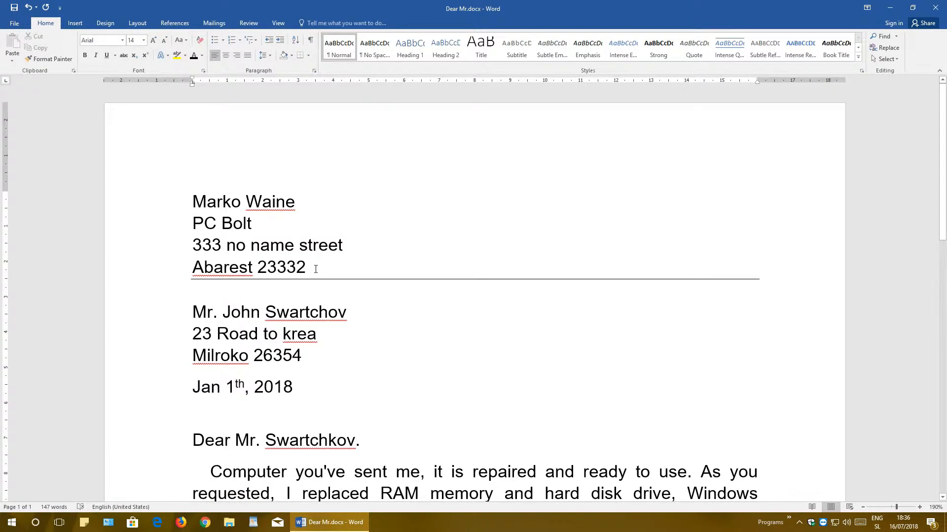
shift+click(313, 268)
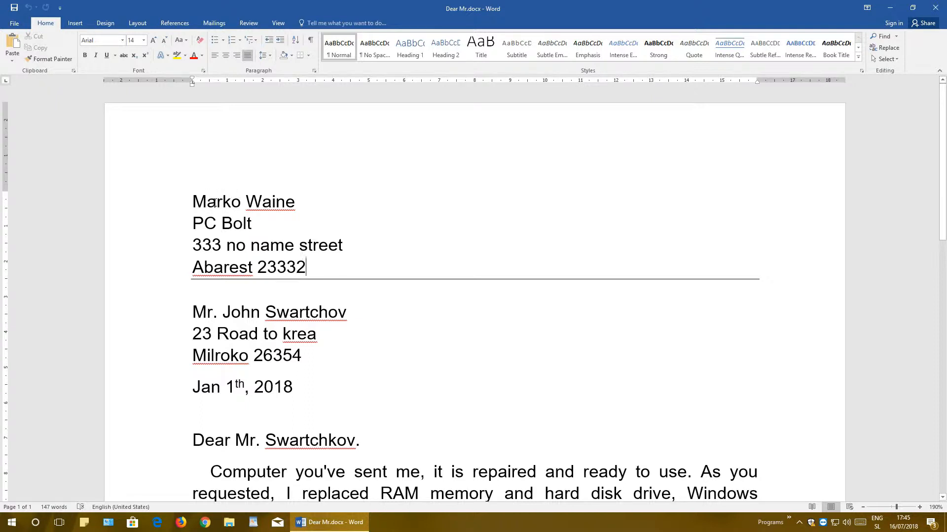
- Select the sender's first name as a single word, extend the selection to the end of the sender block, and clear it
double_click(214, 201)
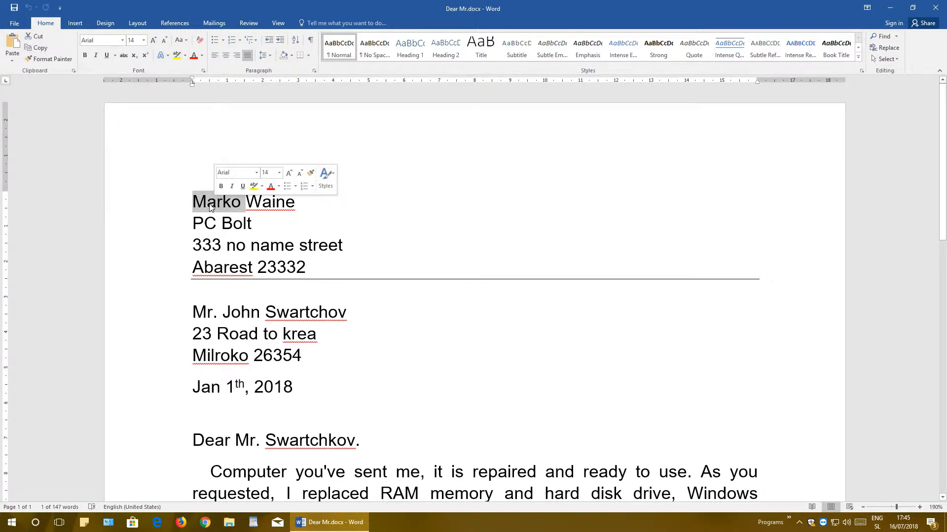
click(270, 220)
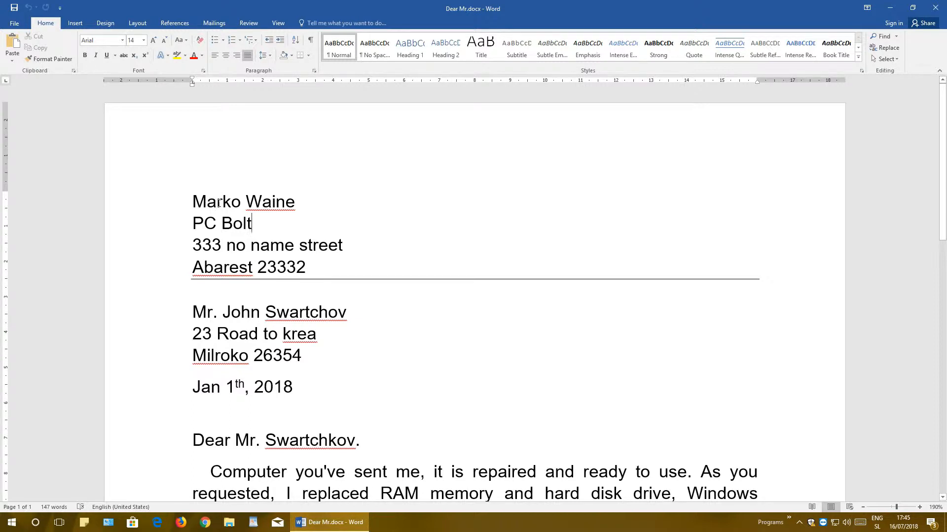
double_click(218, 202)
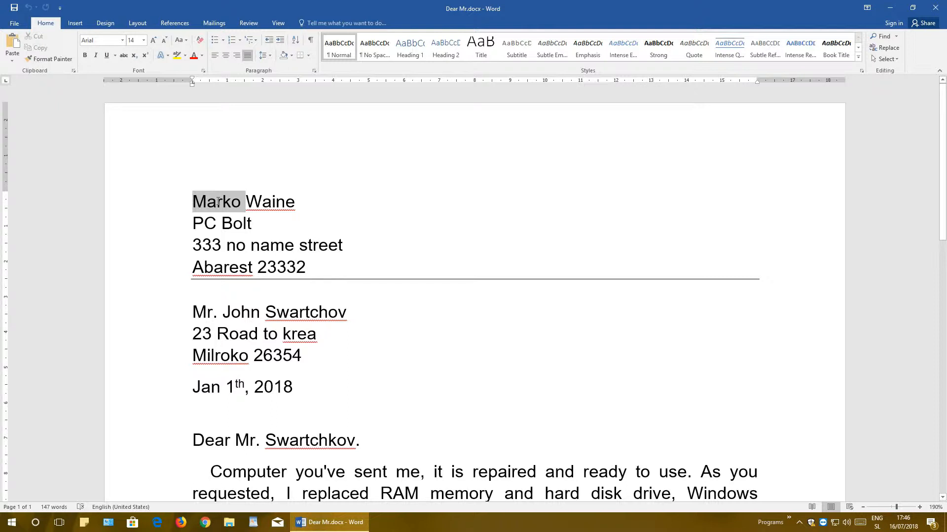
drag(219, 201, 330, 262)
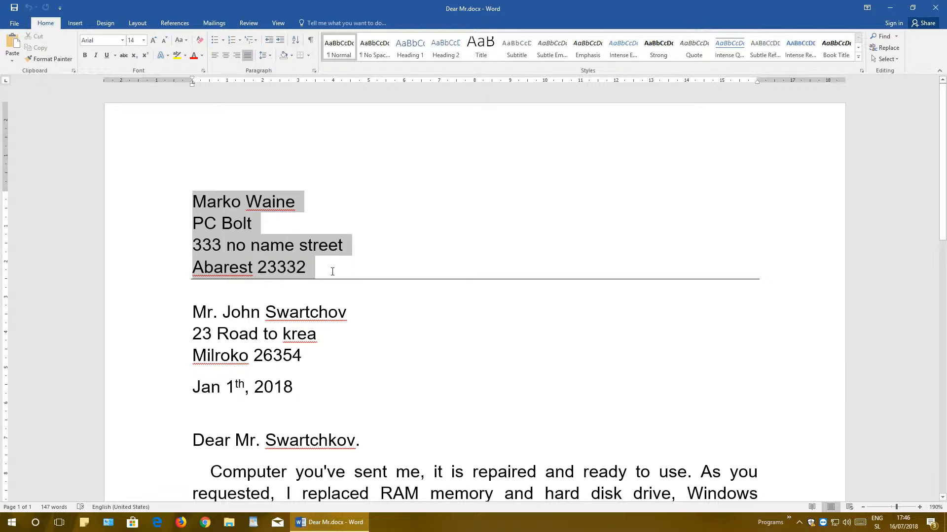
click(344, 223)
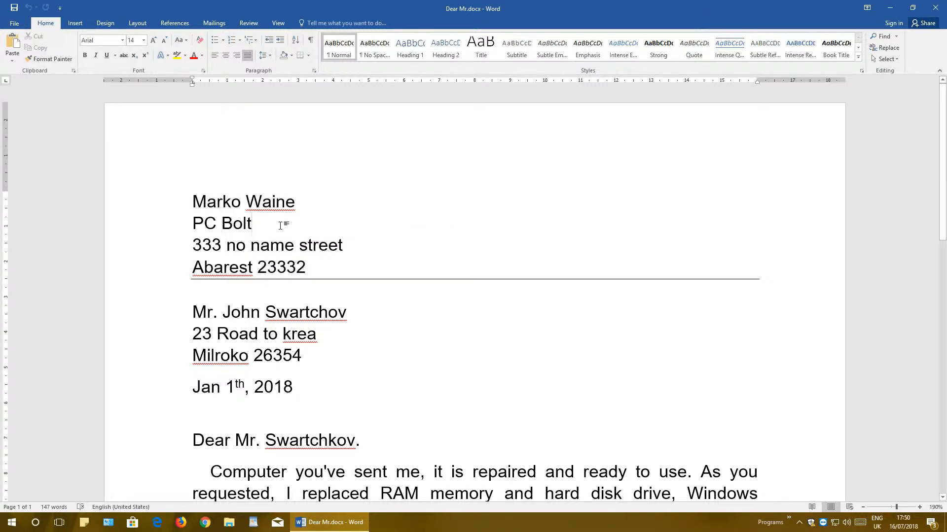
- Select the sender's full name, shorten the selection to the first name, extend it over the whole sender block, and deselect
click(194, 201)
drag(196, 201, 278, 202)
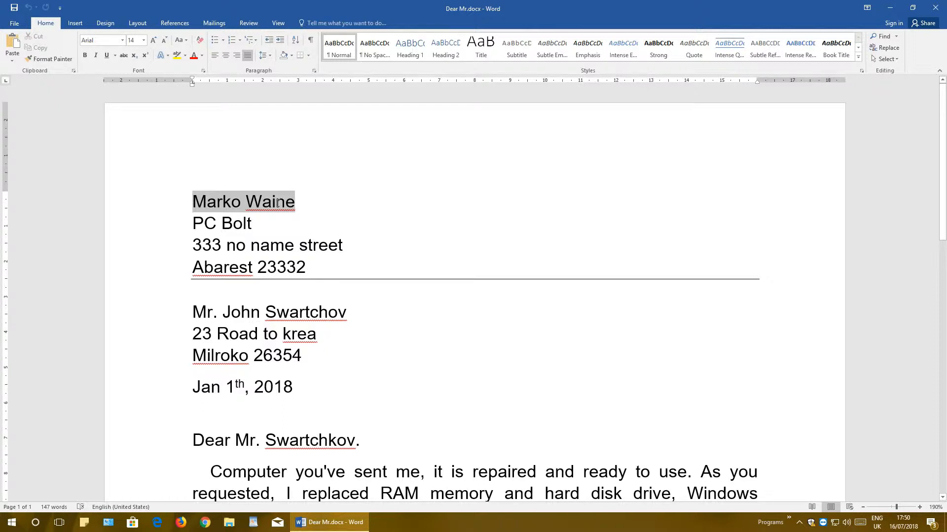
drag(278, 203, 241, 208)
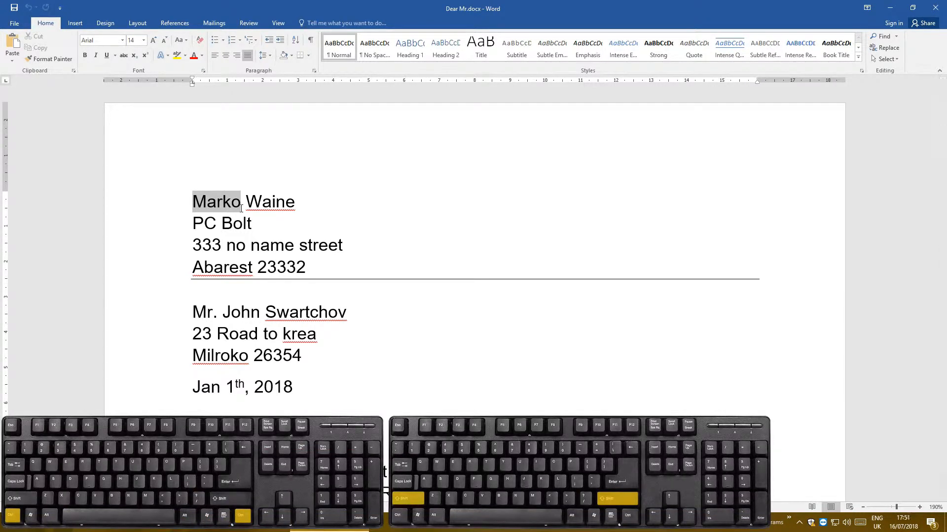
drag(241, 207, 306, 264)
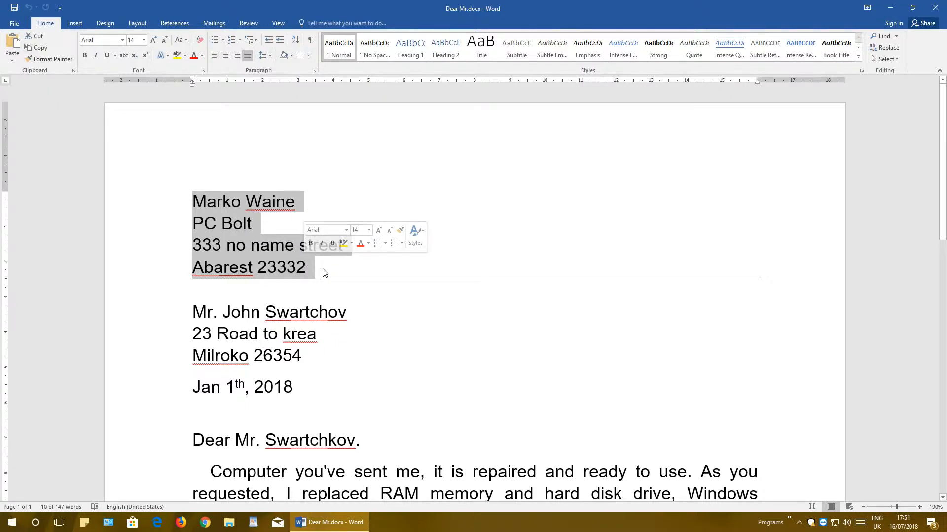
click(324, 273)
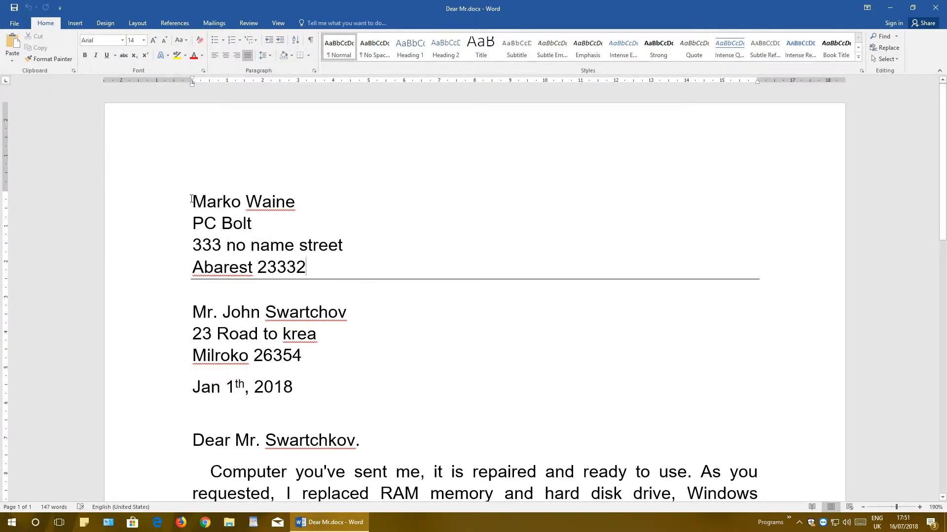
- Select separate words together: the sender's first name, the company's second word, and the street line's second and last words; clear the selection
drag(192, 200, 238, 203)
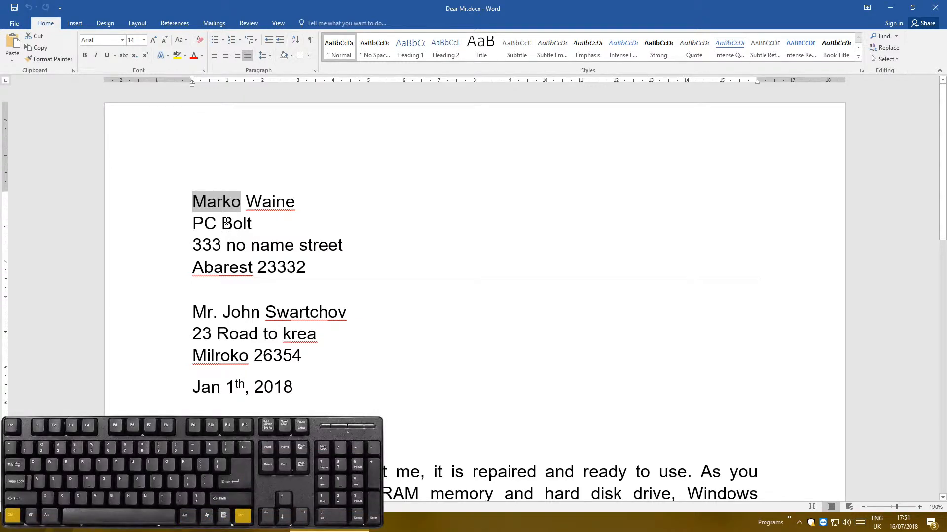
ctrl+drag(225, 222, 340, 248)
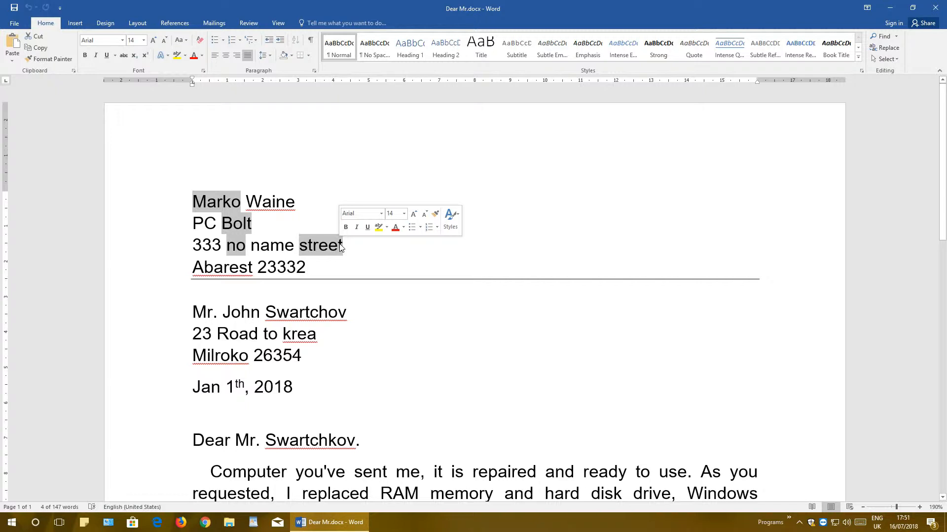
click(355, 269)
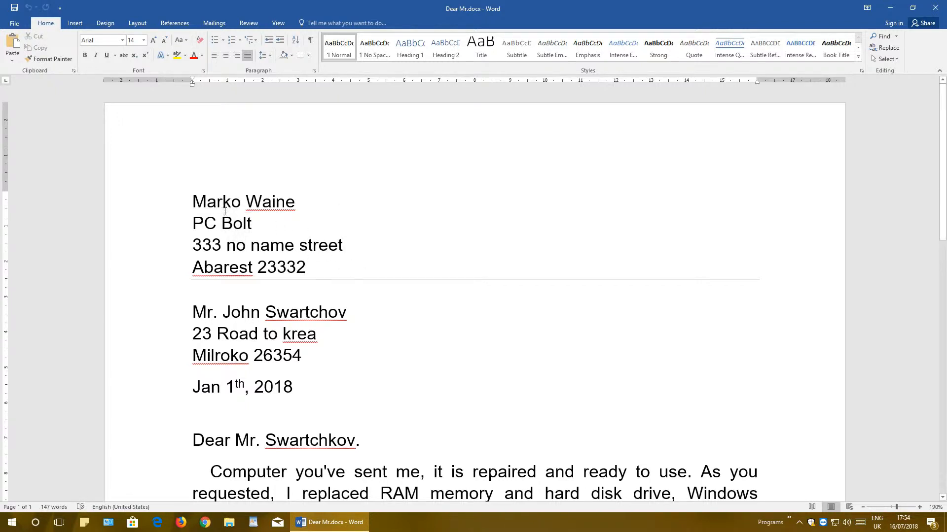
- Set the four-line sender block's font to Calibri (Body) at size 14
drag(192, 199, 308, 263)
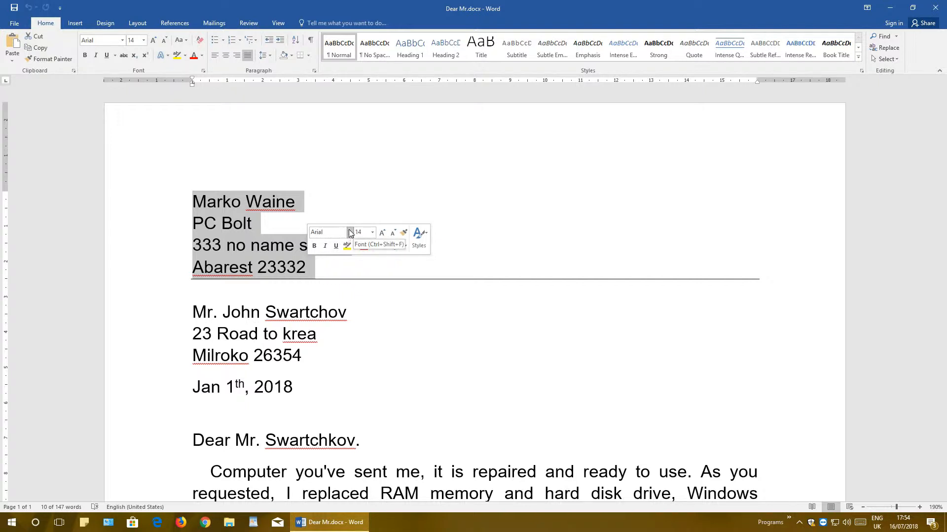
click(350, 233)
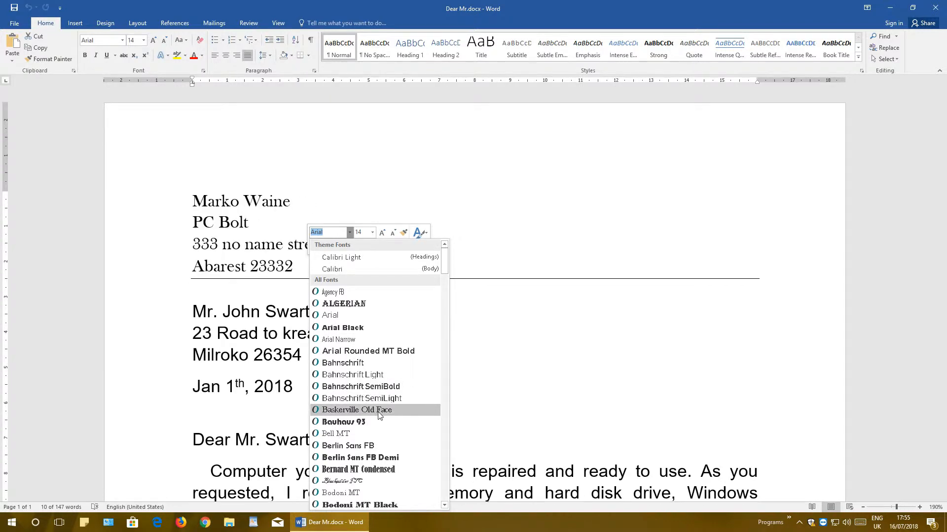
click(368, 269)
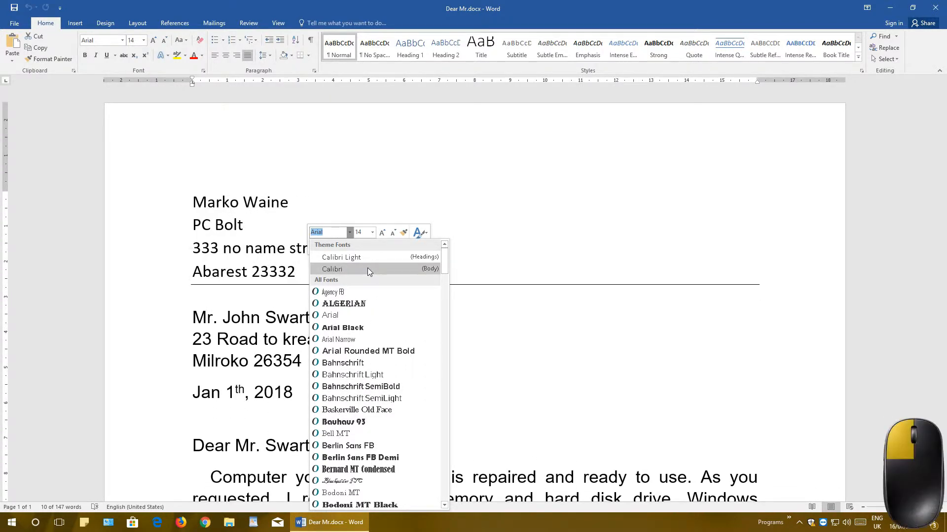
click(373, 233)
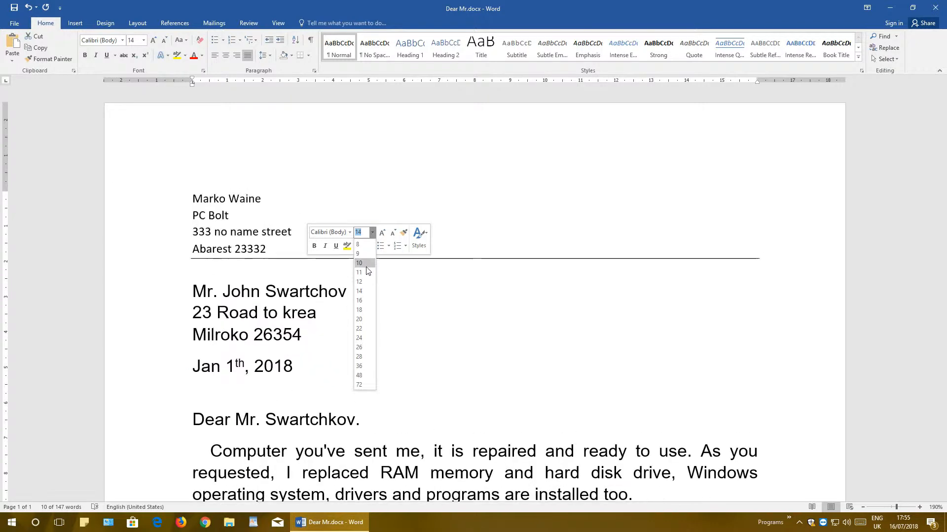
click(362, 293)
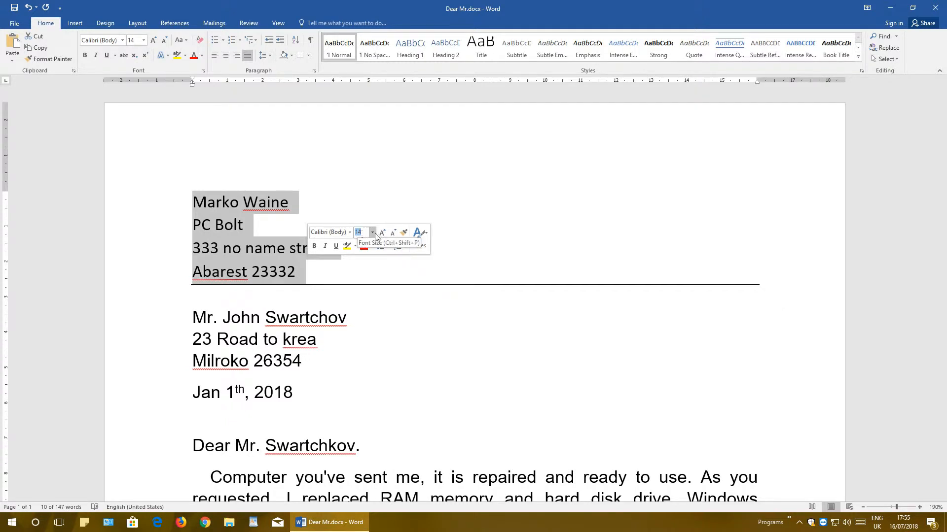
- Try enlarging the sender block's text to size 22 and shrinking it to 9, and return it to 14
click(382, 233)
click(382, 233)
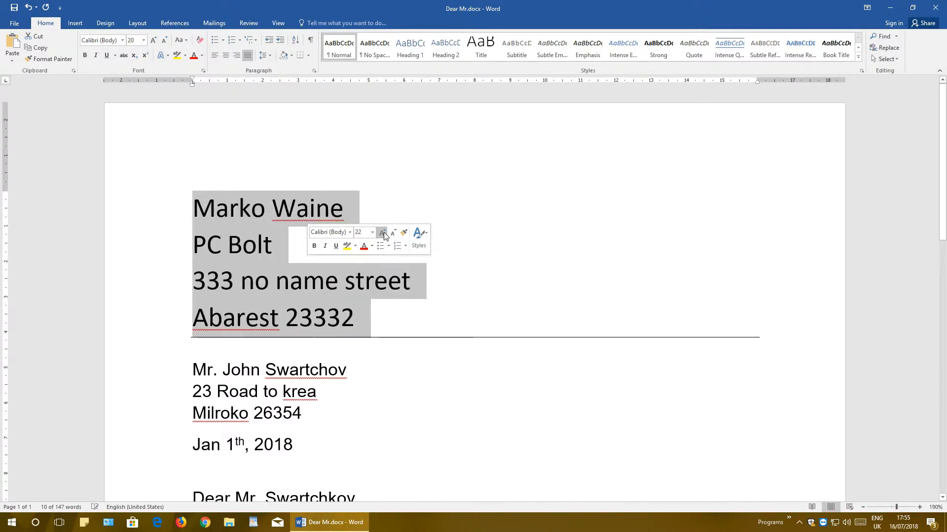
click(392, 234)
click(392, 234)
click(393, 234)
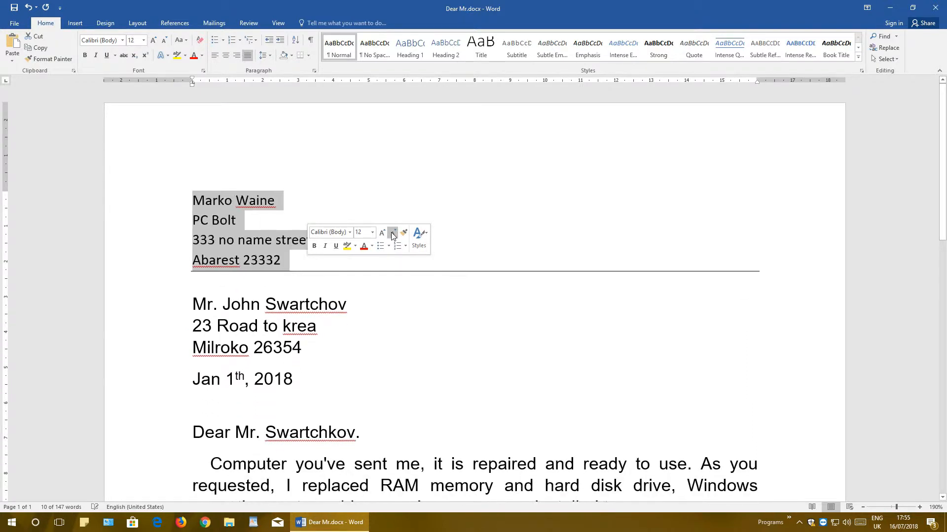
click(393, 234)
click(392, 234)
click(393, 233)
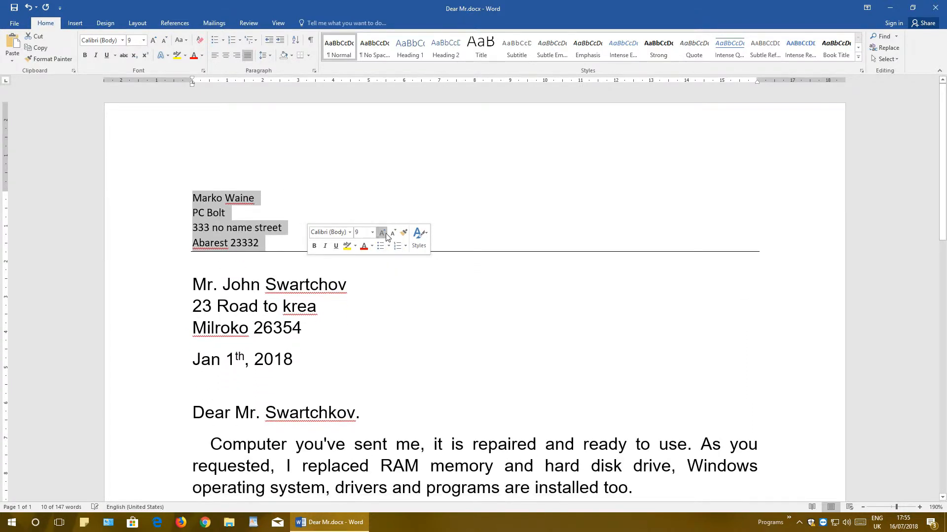
click(382, 233)
click(383, 233)
click(382, 233)
click(382, 233)
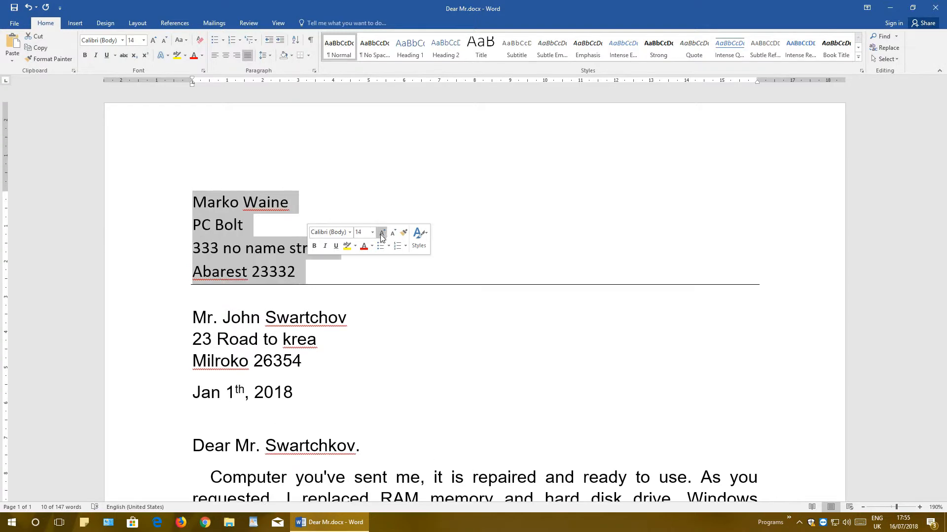
- Try bold, italic and underline on the sender block one at a time, removing each again
click(315, 247)
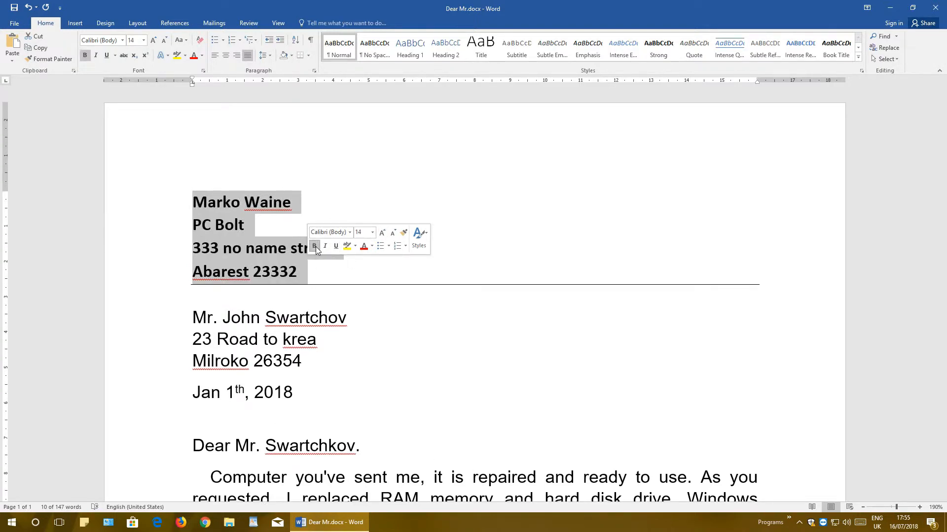
click(316, 247)
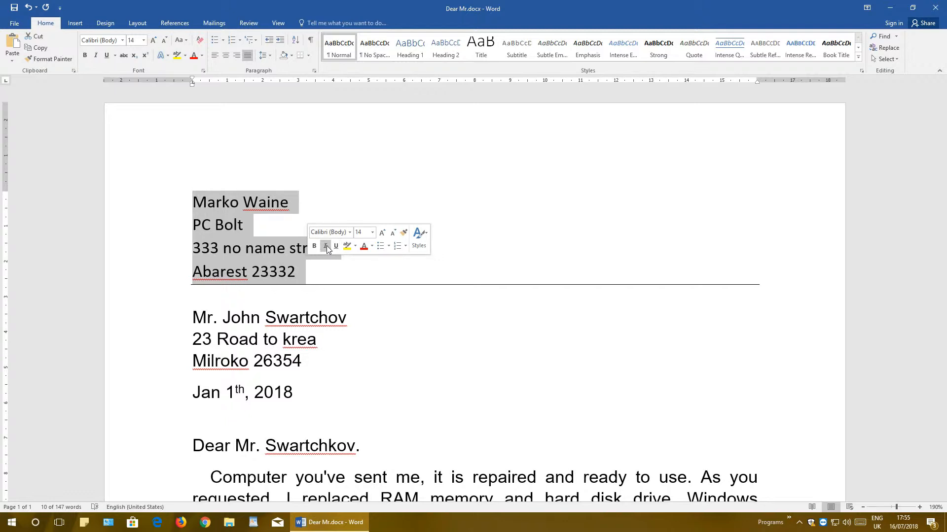
click(326, 246)
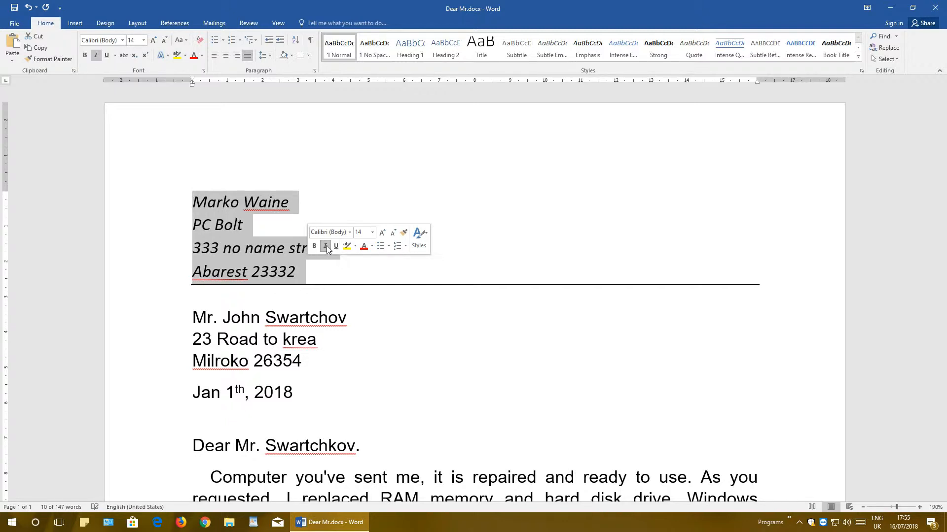
click(326, 246)
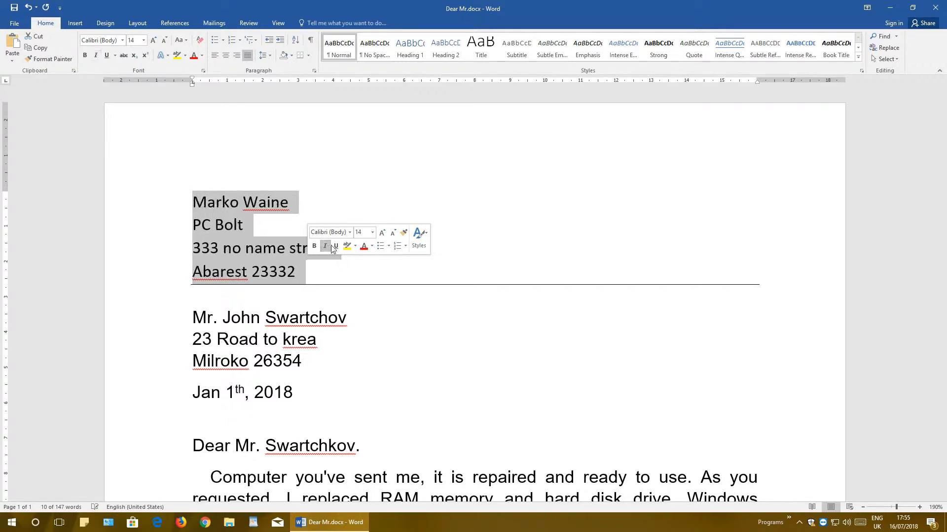
click(336, 246)
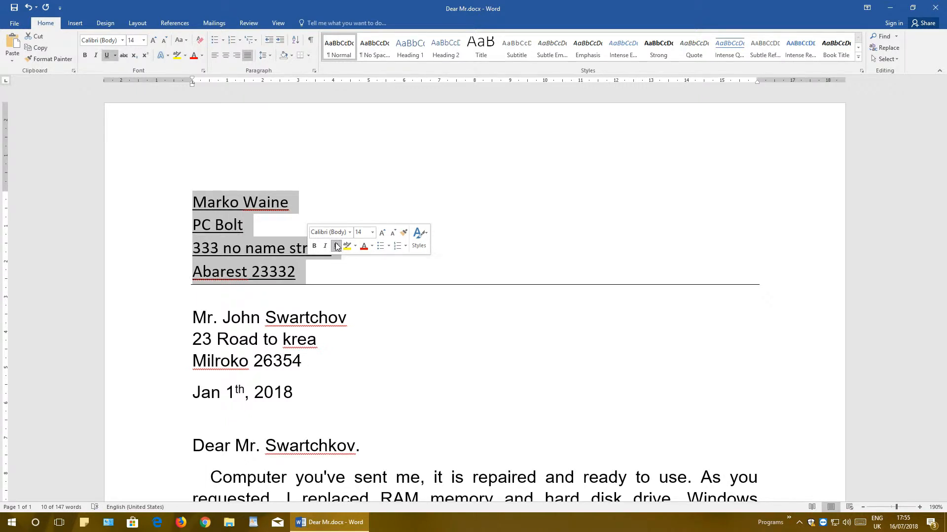
click(336, 246)
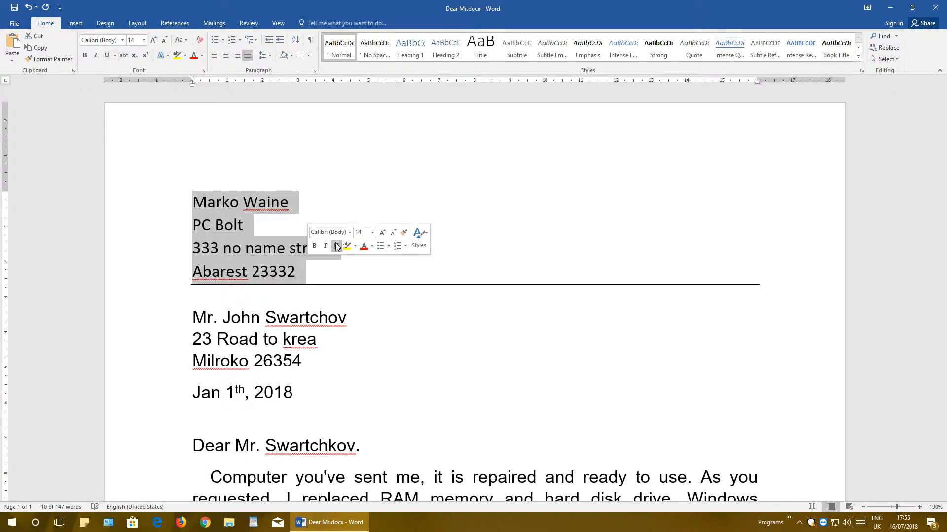
- Color the sender block's text red, replace the red with the theme's blue, and deselect the text
click(364, 246)
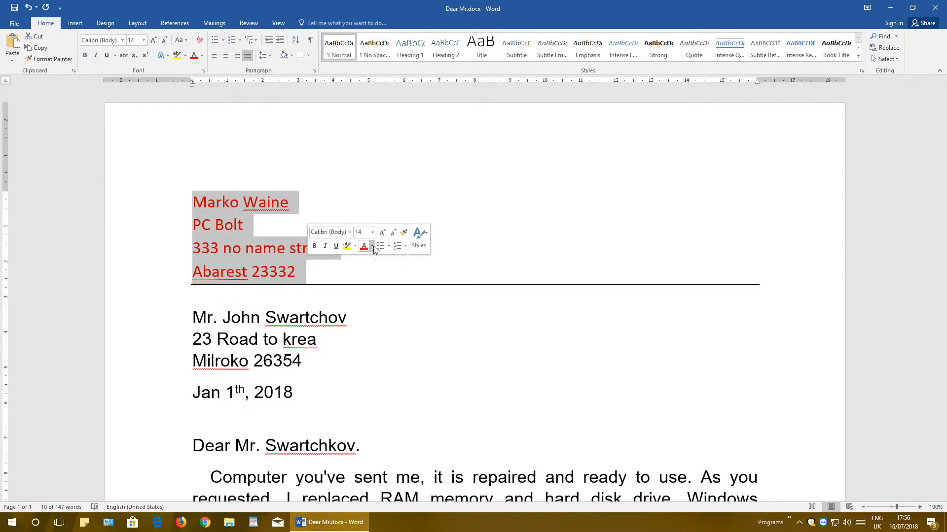
click(373, 248)
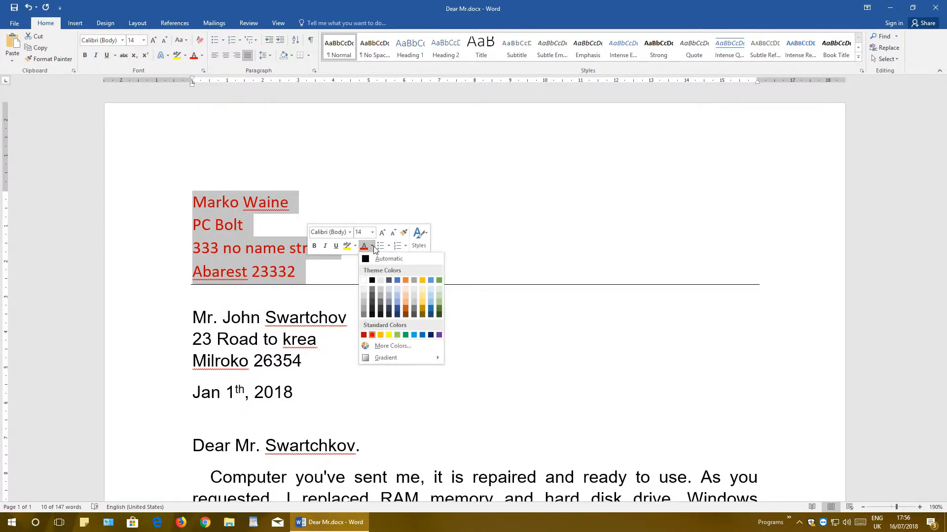
click(398, 280)
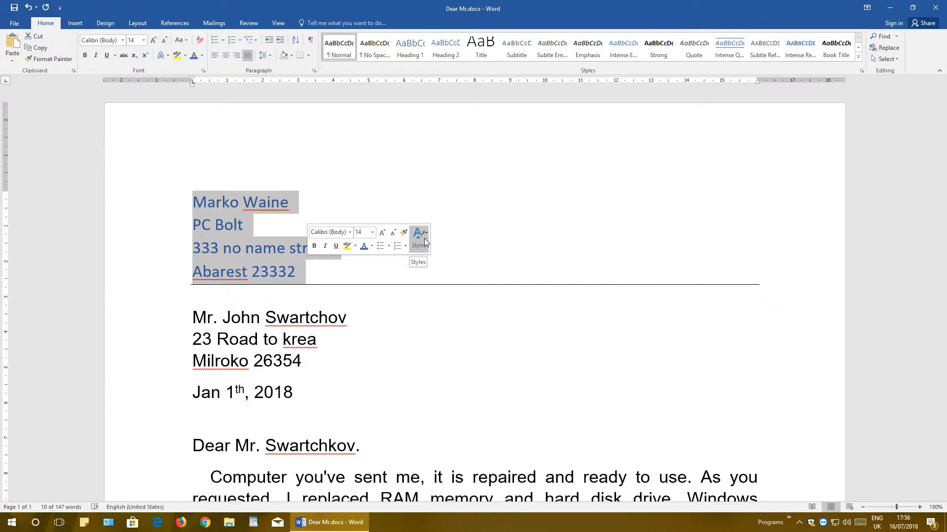
click(331, 274)
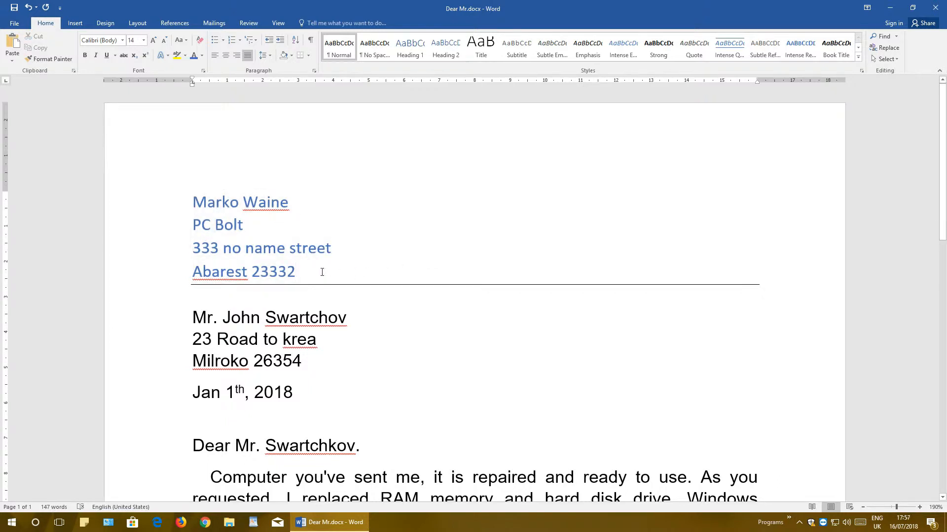
- Try centering and right-aligning the four-line sender block, and return it to justified alignment
drag(321, 270, 191, 204)
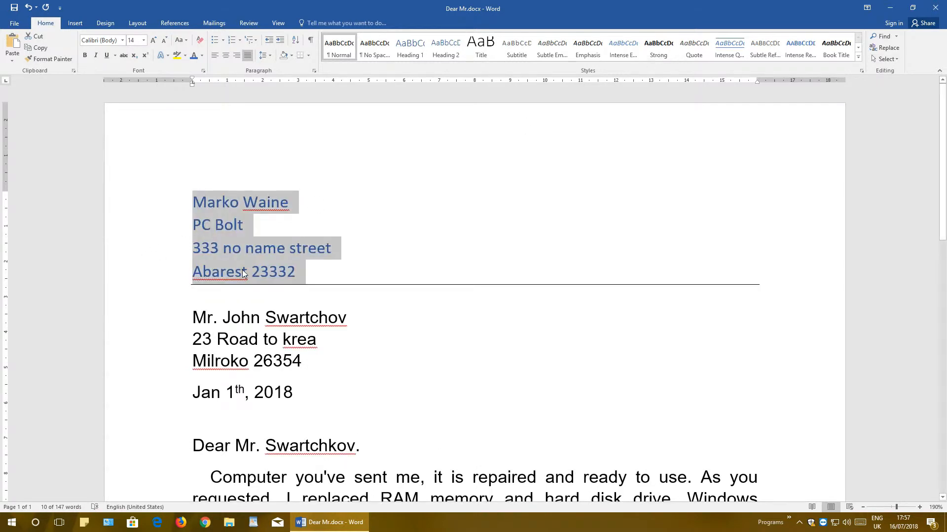
click(225, 57)
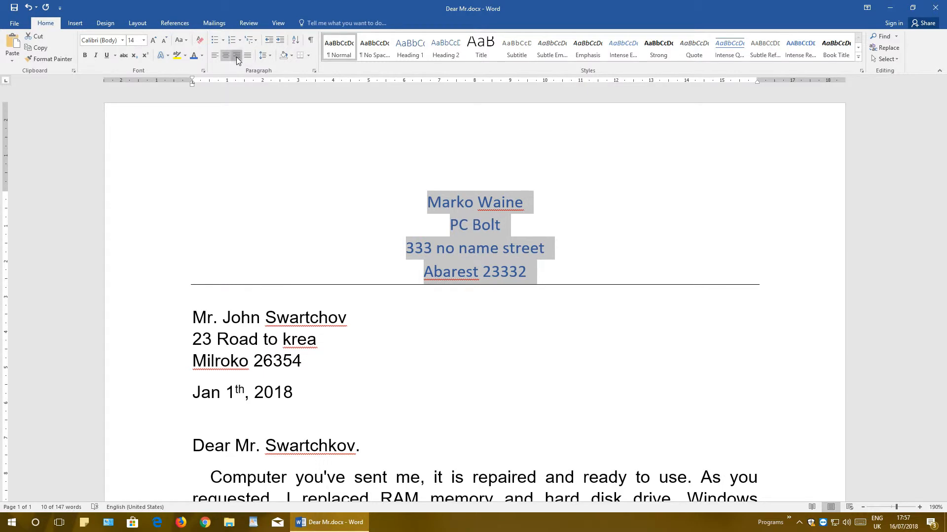
click(236, 57)
click(246, 57)
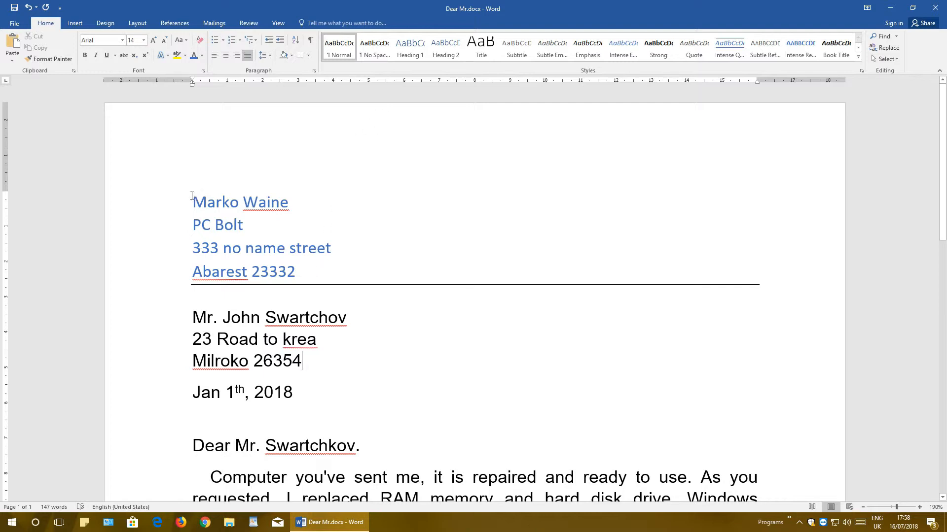
- Color the four-line sender block's text with the theme's black and deselect it
drag(194, 201, 306, 275)
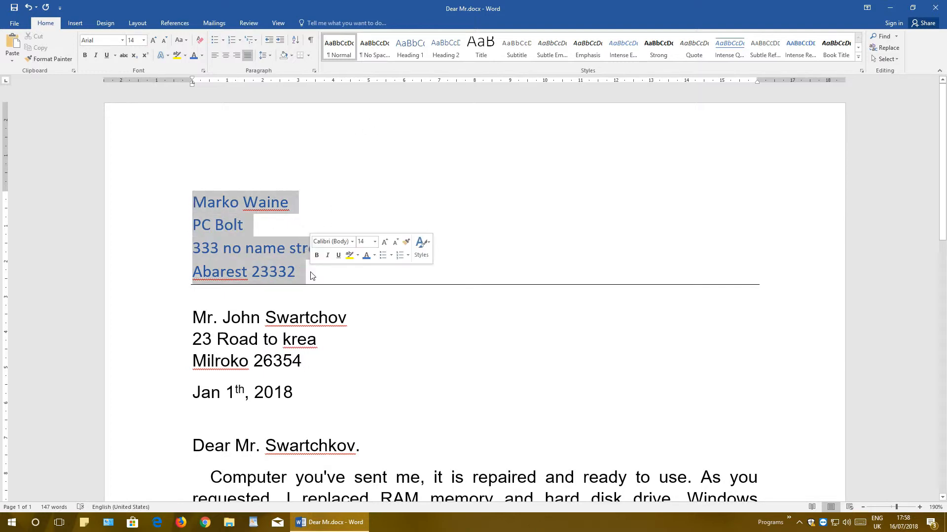
click(202, 56)
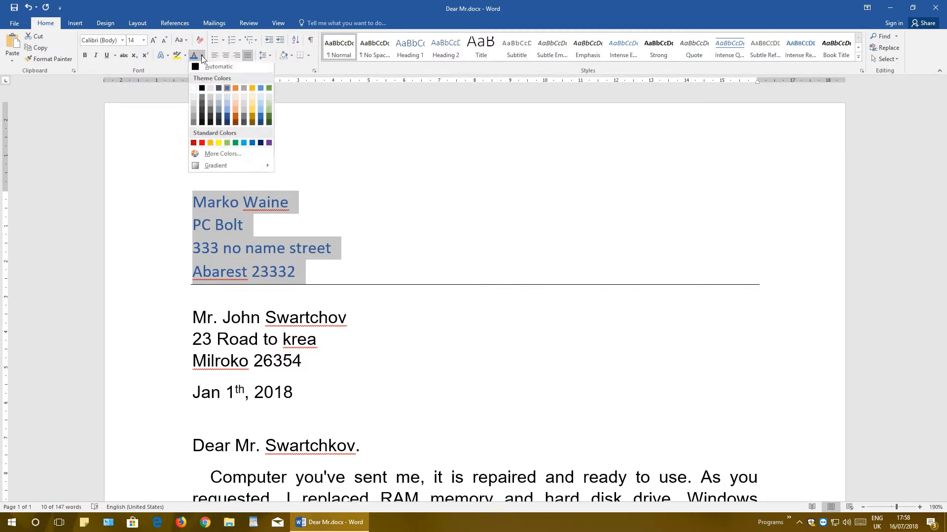
click(201, 89)
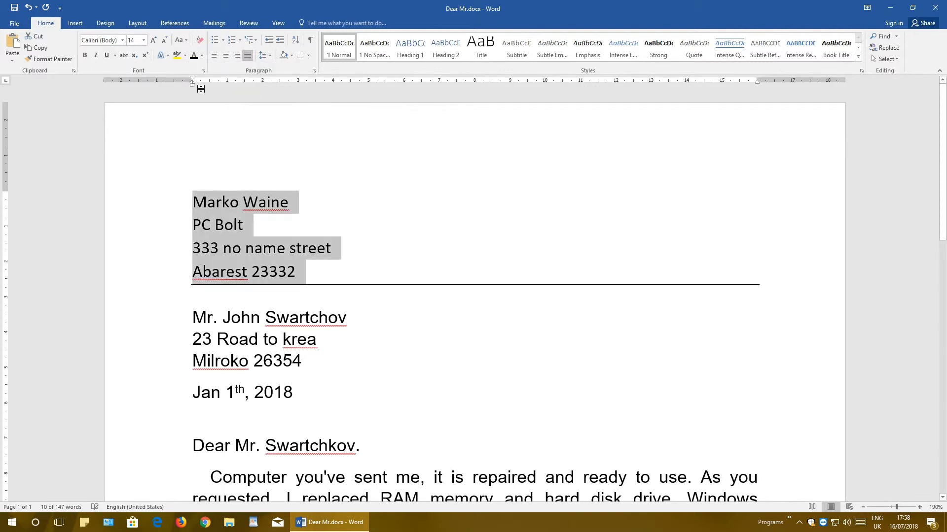
click(365, 285)
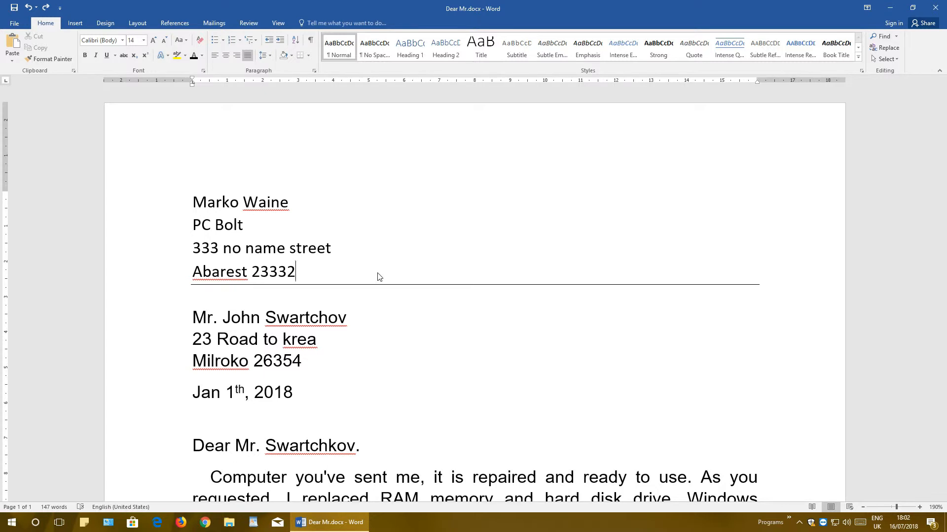
- Select the entire text of the letter at once, and clear the selection
key(ctrl)
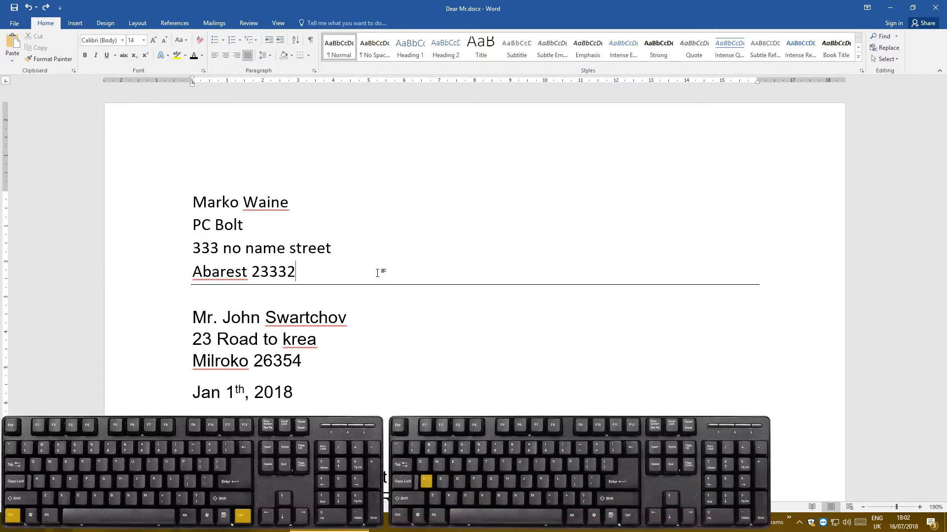
key(ctrl+a)
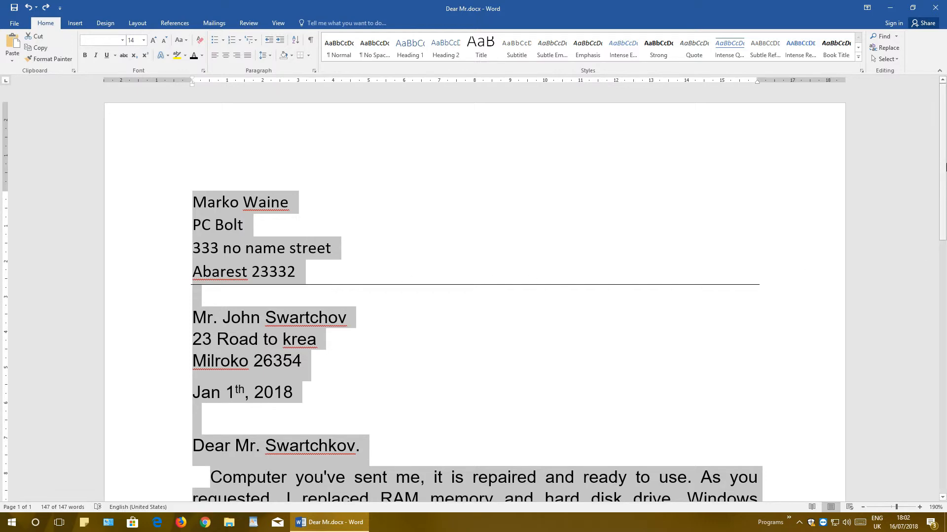
drag(945, 120, 945, 94)
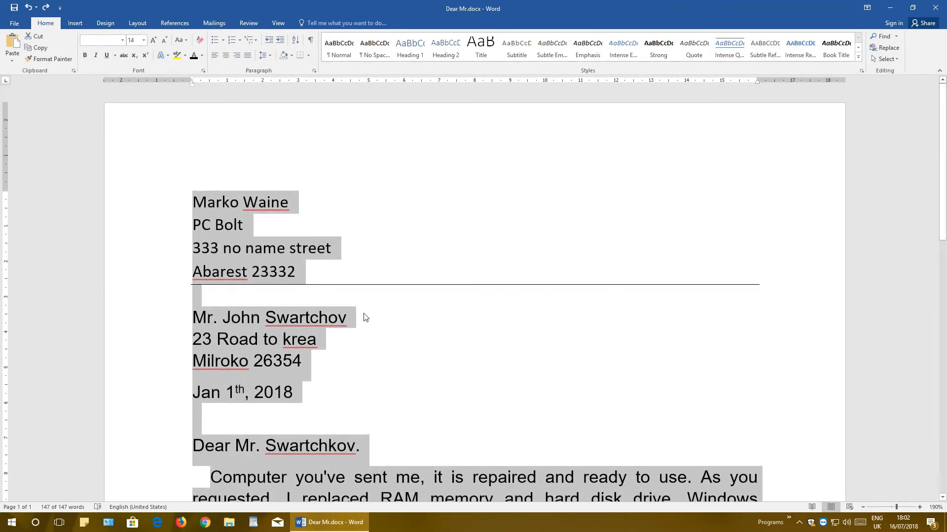
click(280, 225)
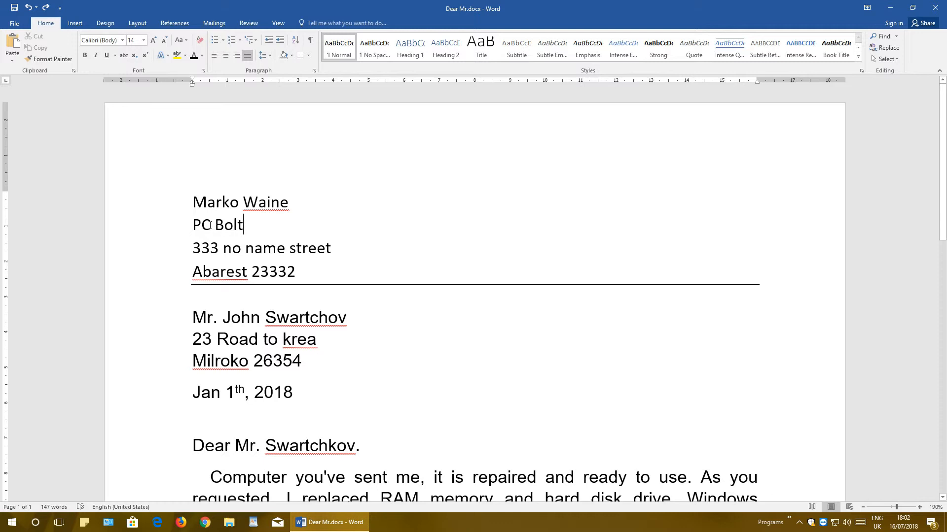
- Right-align the four-line sender block above the horizontal line and deselect it
drag(193, 202, 355, 272)
click(236, 56)
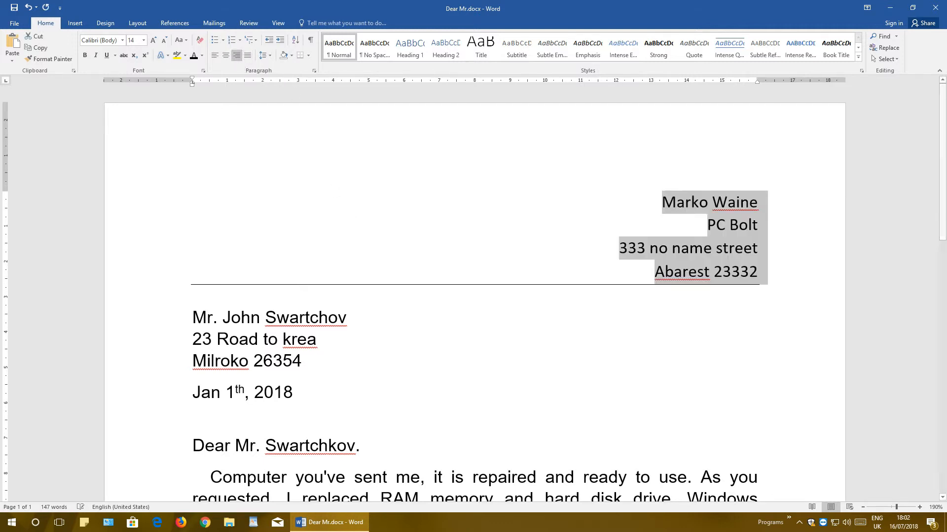
click(698, 220)
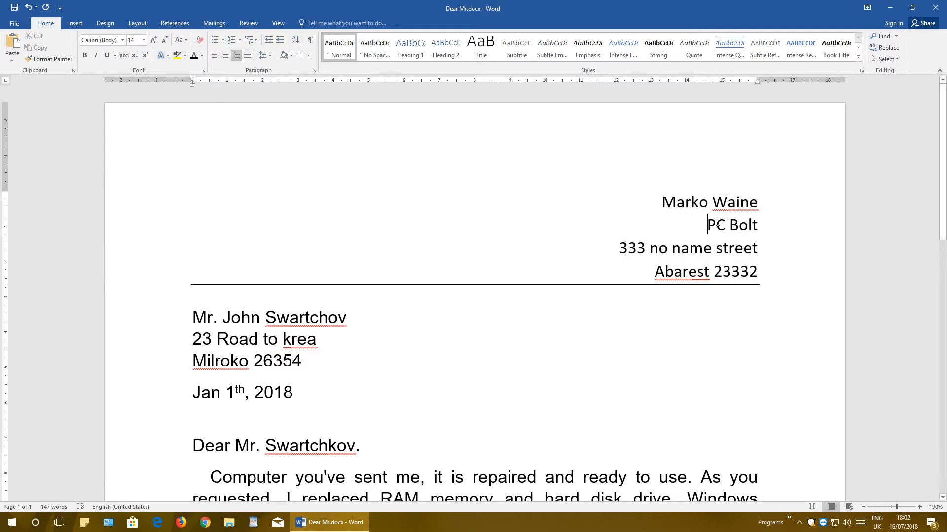
- Color the company line "PC Bolt" in the sender block with the theme's orange
drag(703, 222, 767, 226)
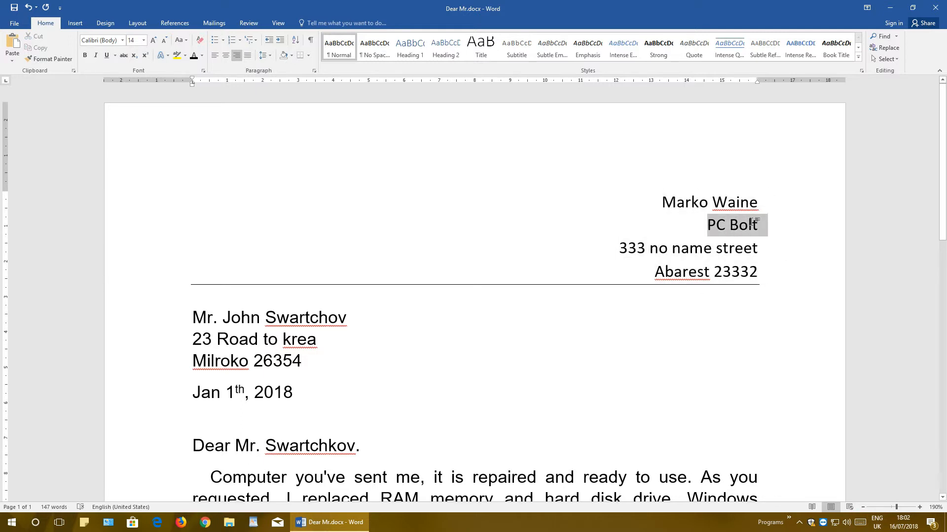
click(201, 56)
click(237, 91)
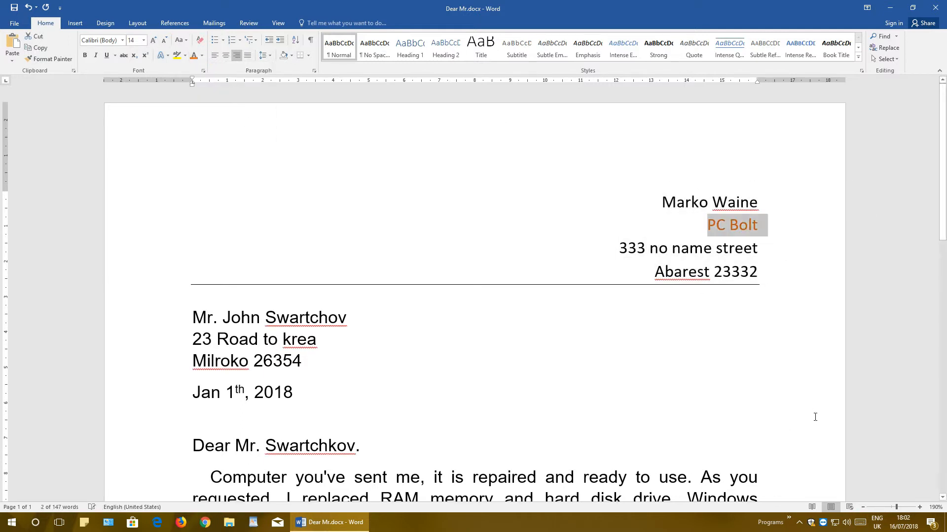
click(786, 416)
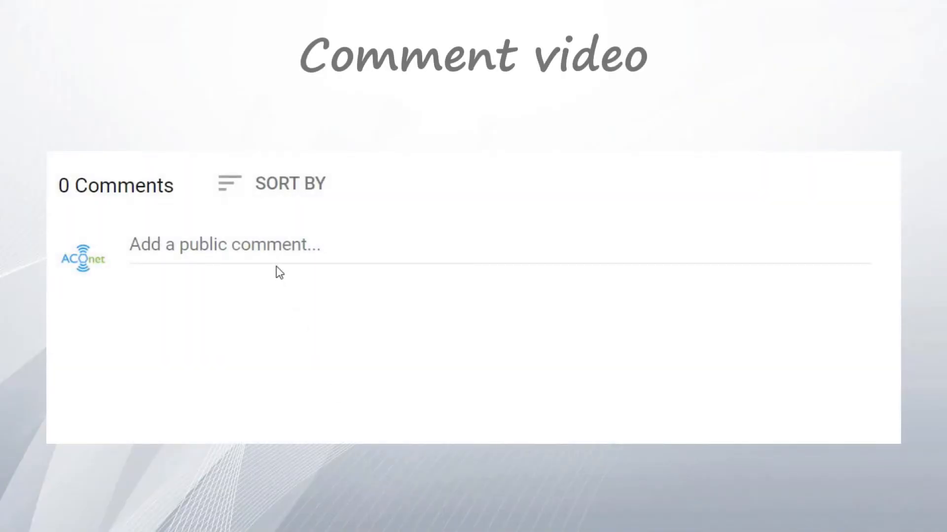
click(275, 253)
text(Great)
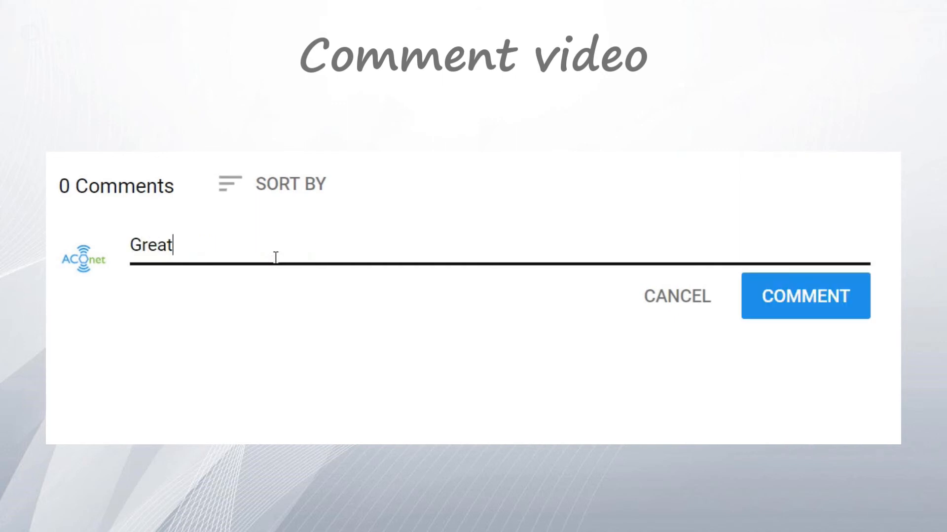
text( video, kee)
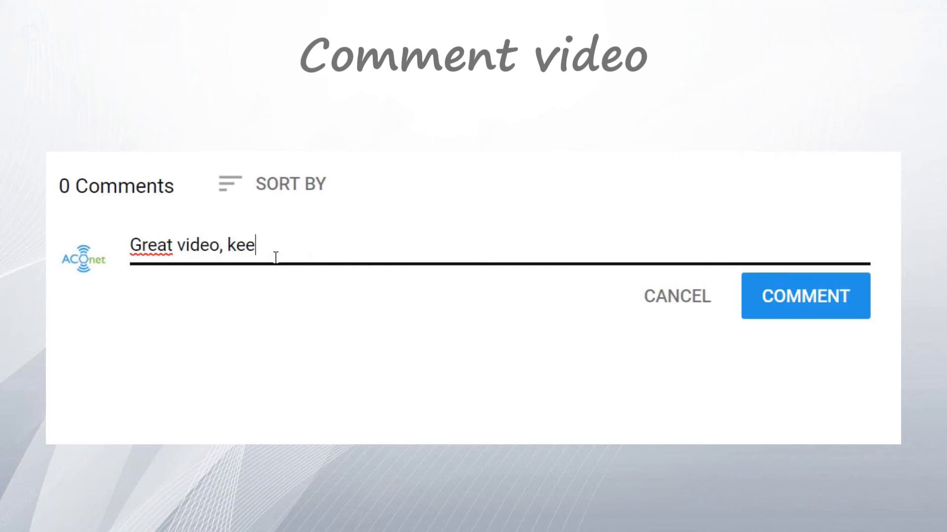
text(p it up =))
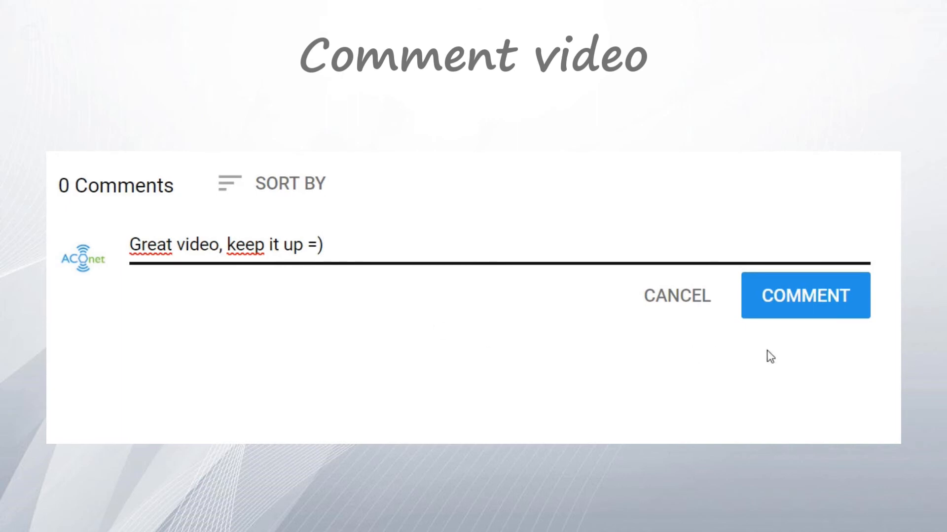
click(824, 297)
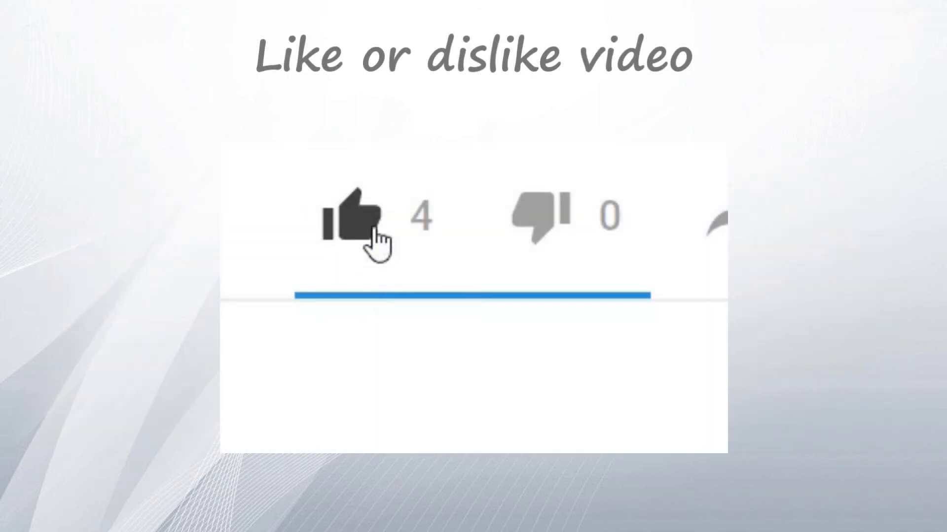
click(369, 207)
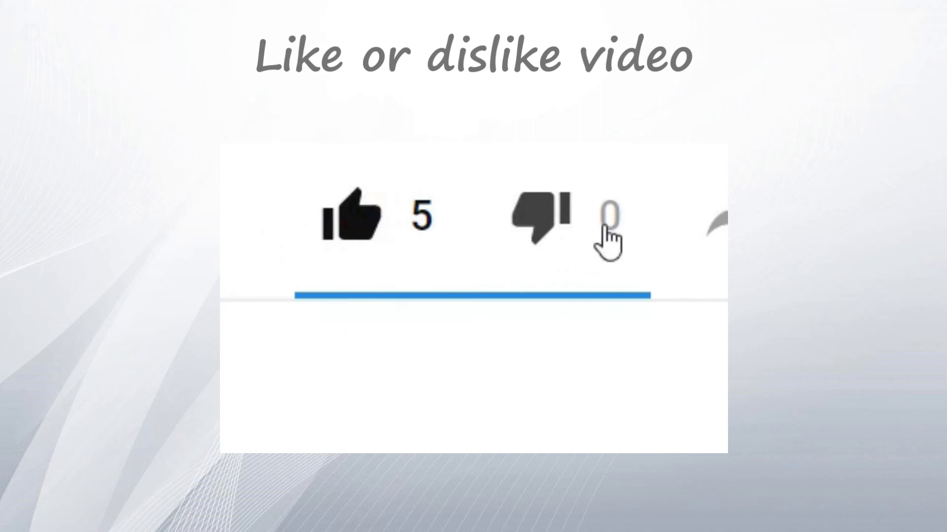
click(603, 225)
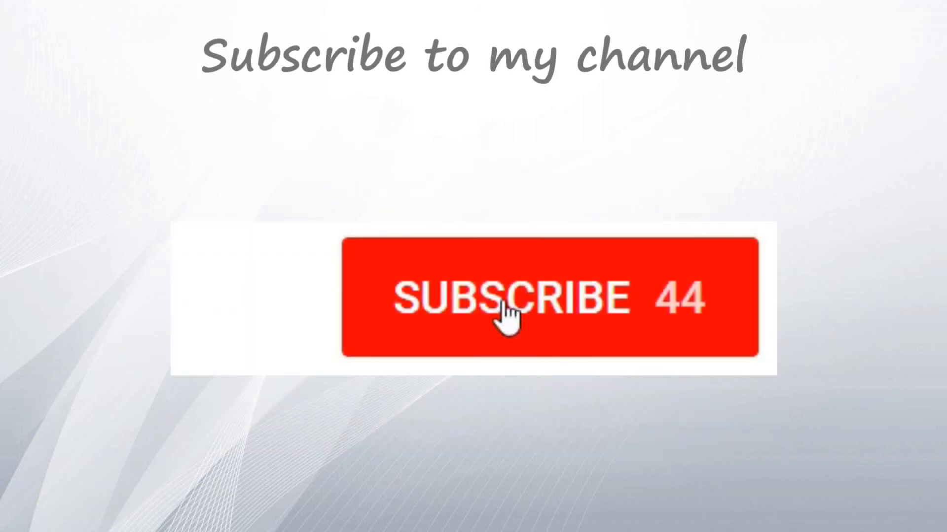
click(502, 303)
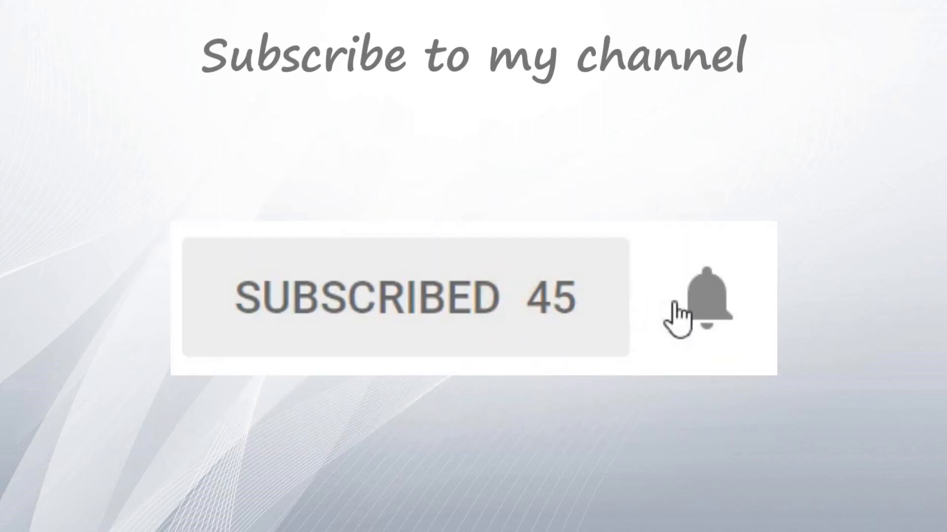
click(697, 296)
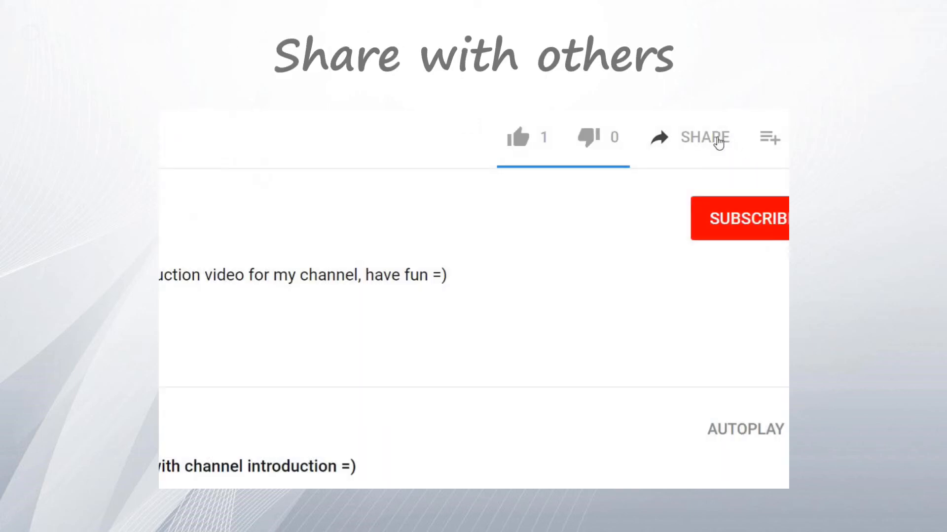
click(713, 139)
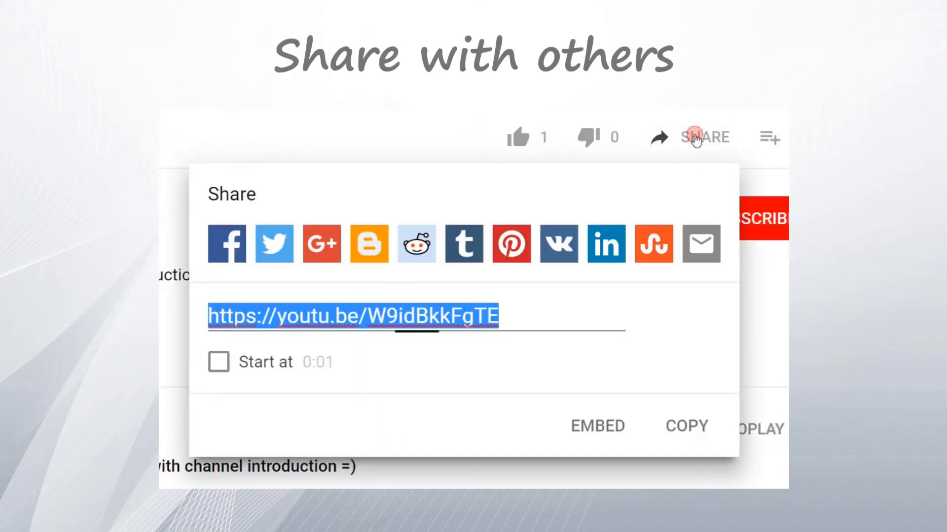